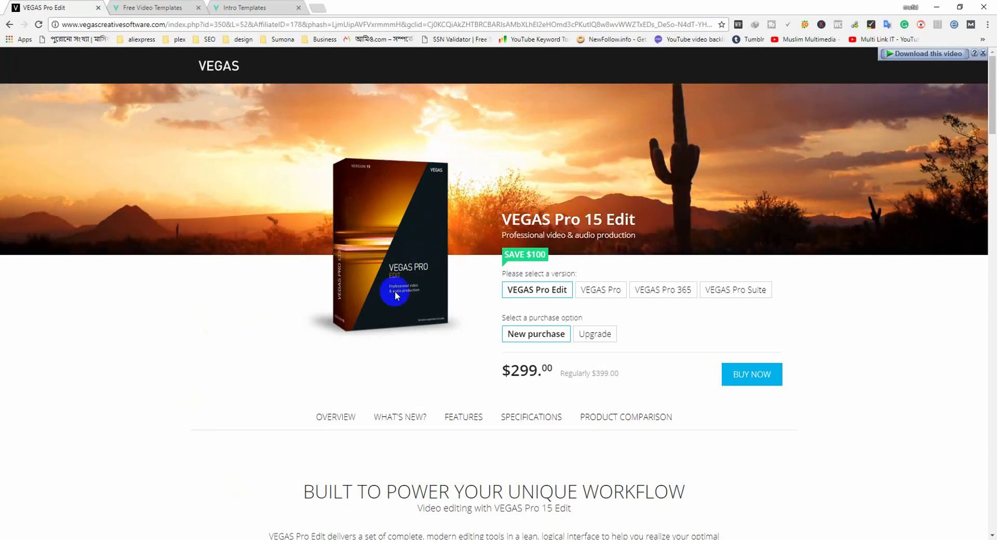
Check the VEGAS Pro 15 Edit price on its product page and browse the intro templates on the Velosofy site.
double_click(511, 373)
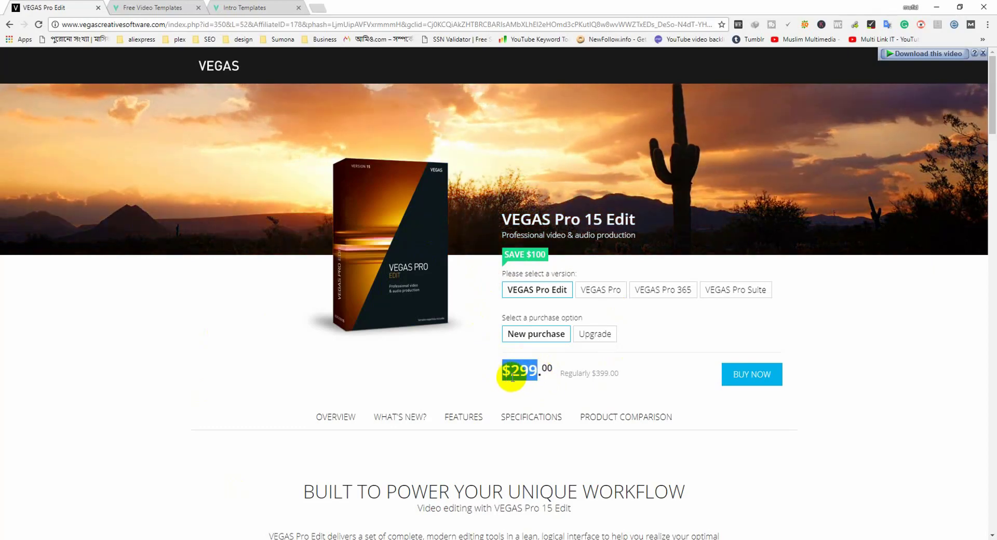
click(512, 377)
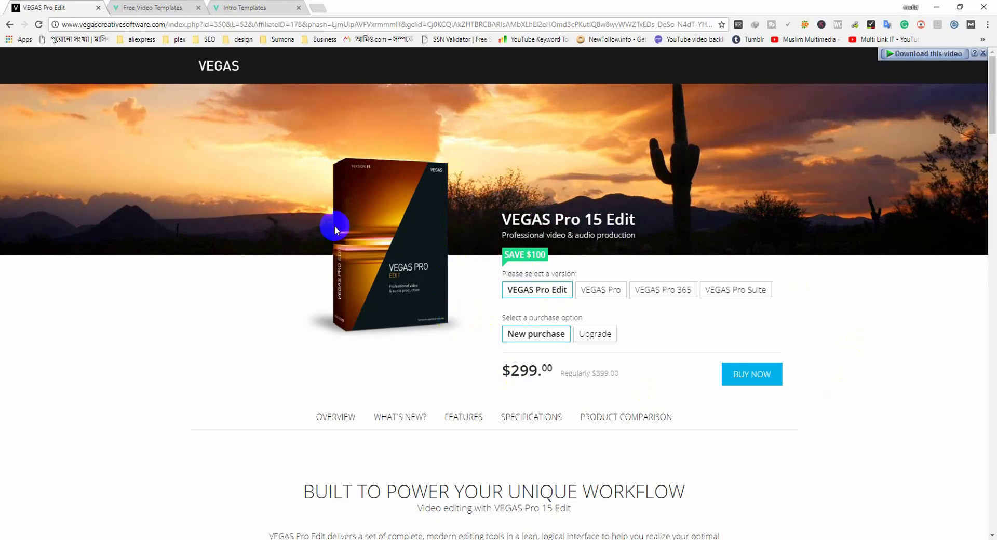
click(156, 7)
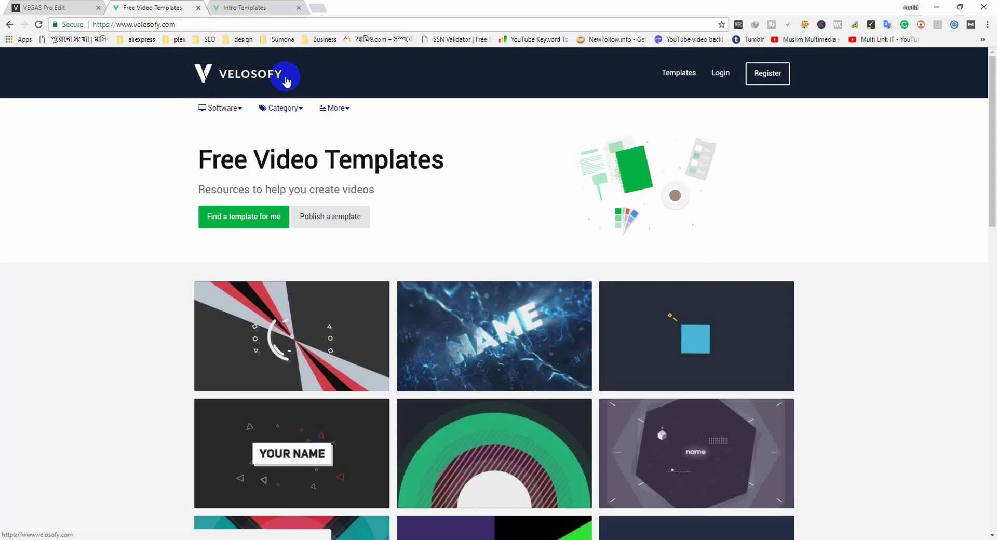
mouse_move(284, 110)
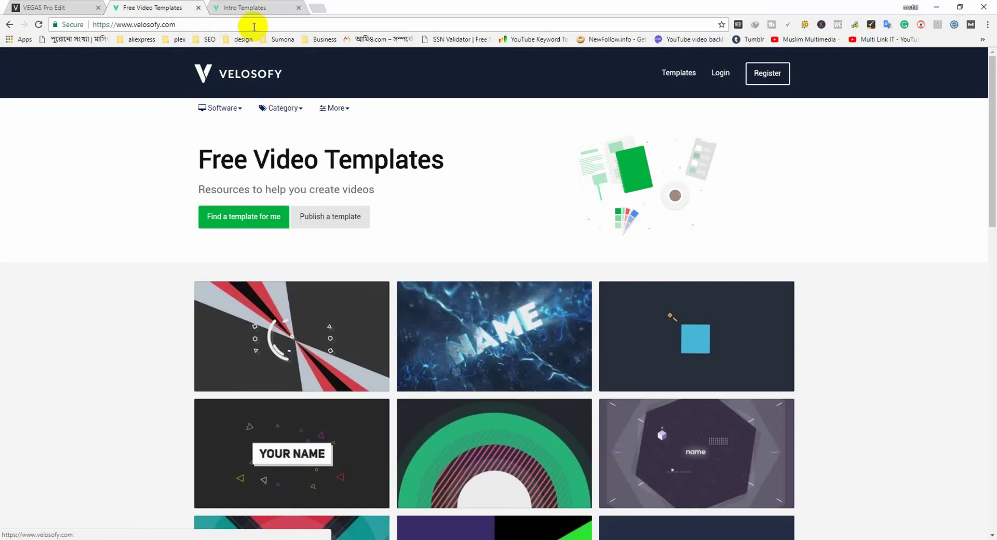
click(252, 8)
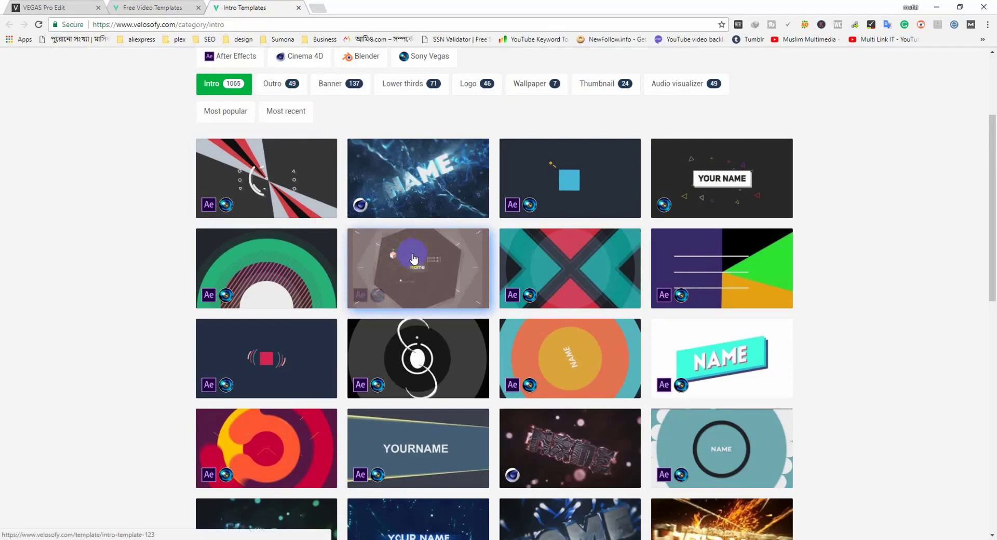
scroll(585, 315, down, 4)
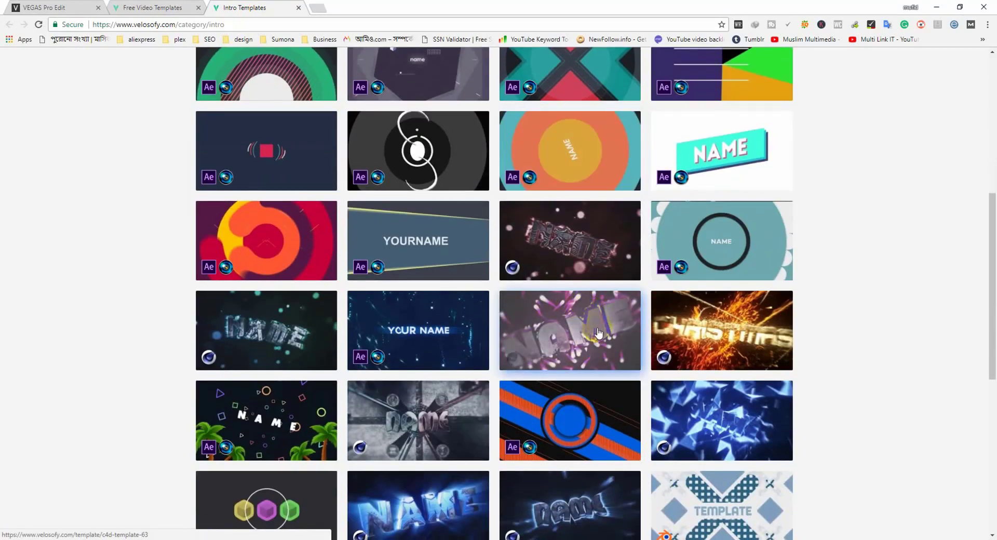
scroll(423, 266, up, 1)
scroll(424, 266, up, 2)
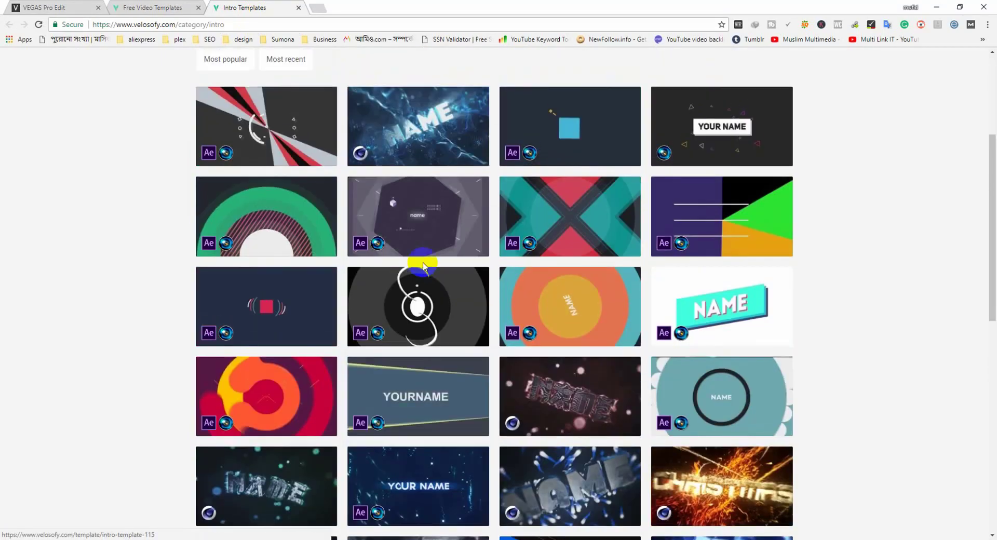
scroll(512, 291, up, 4)
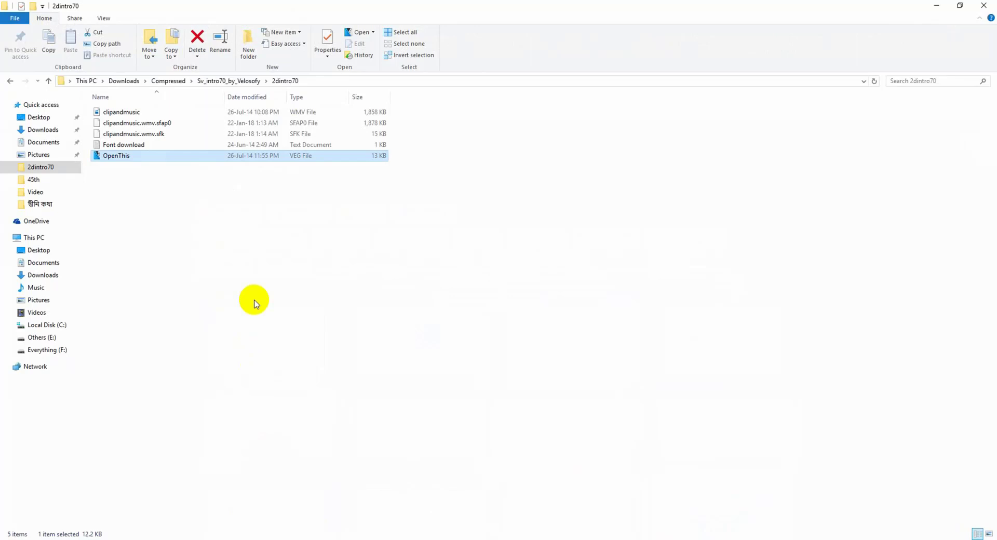
Open the OpenThis project from the 2dintro70 folder in VEGAS Pro and play the intro preview until the placeholder text shows.
click(136, 175)
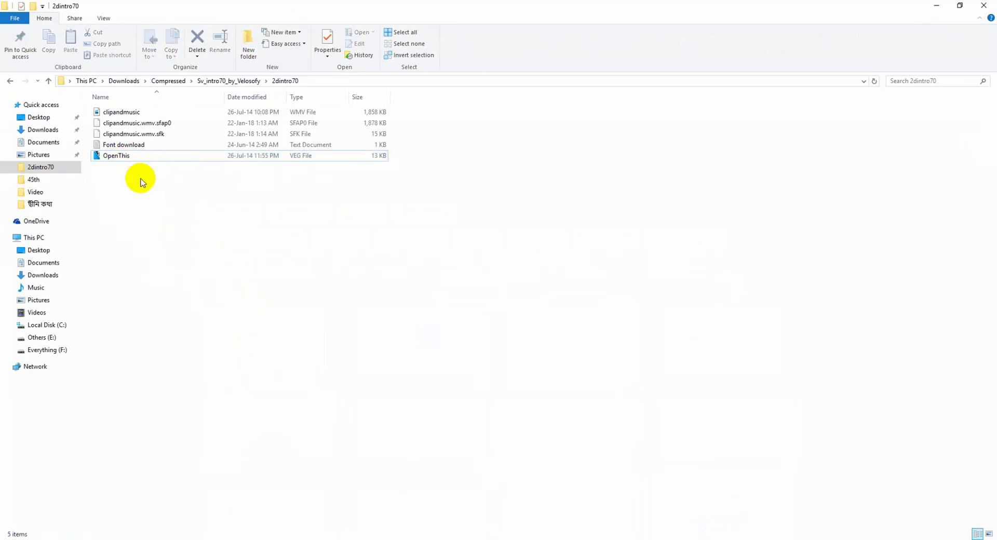
double_click(129, 157)
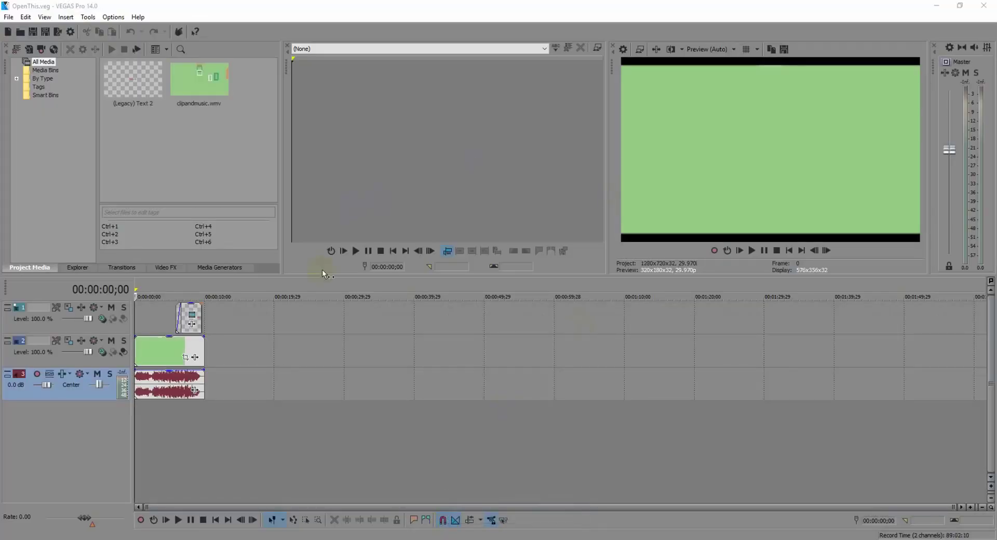
click(752, 251)
click(751, 251)
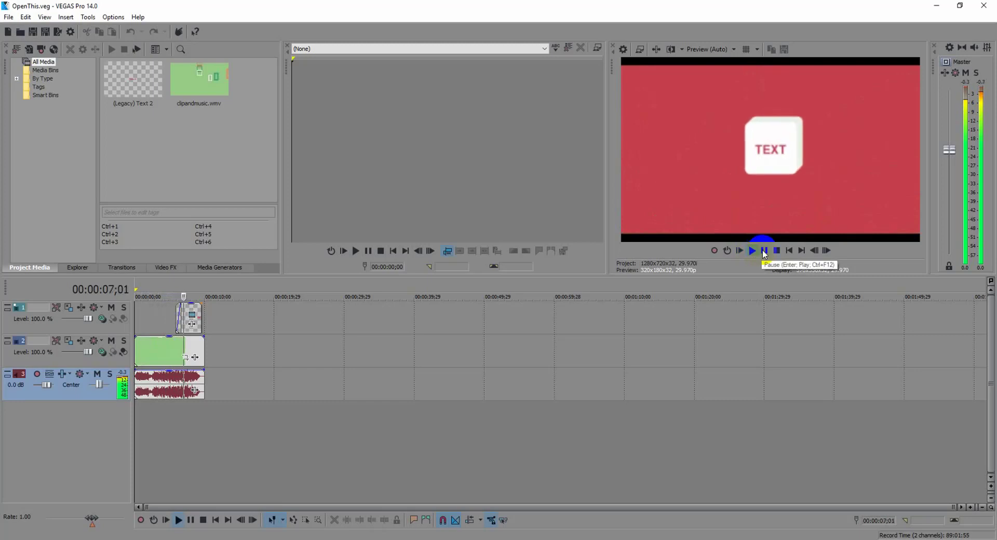
click(763, 251)
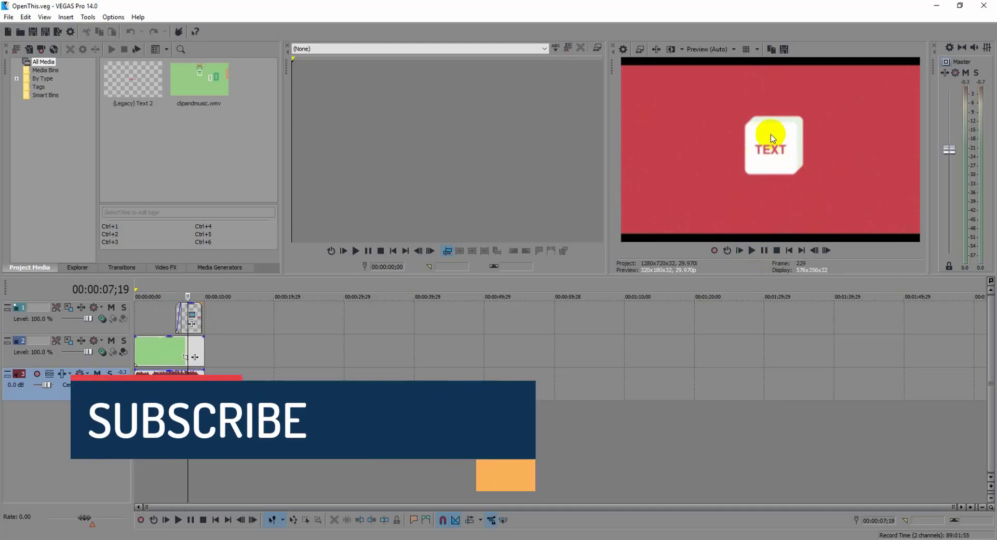
Open the text event's generated media on the first track and replace the placeholder TEXT with "Xubila".
click(192, 318)
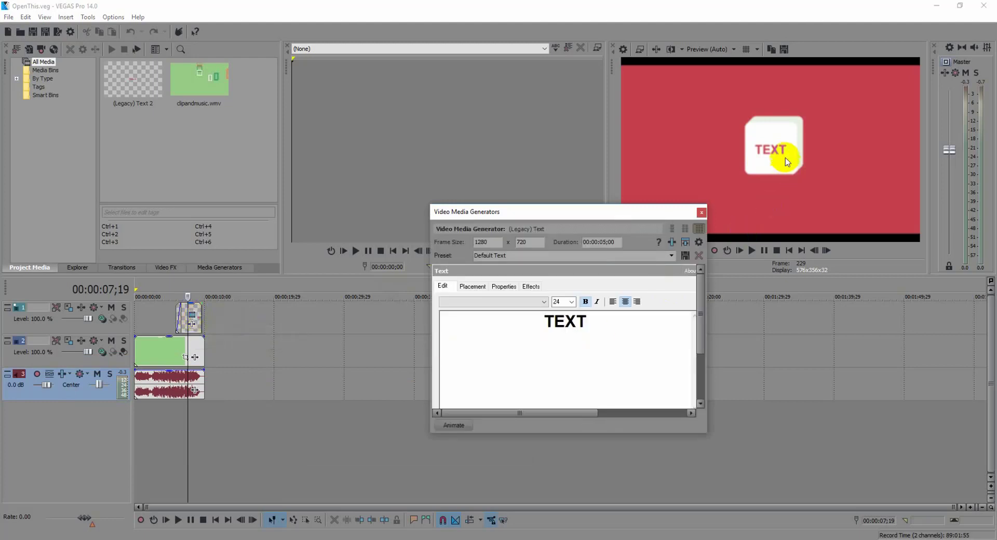
mouse_move(543, 321)
mouse_down()
mouse_move(584, 324)
mouse_move(549, 321)
mouse_up()
click(589, 317)
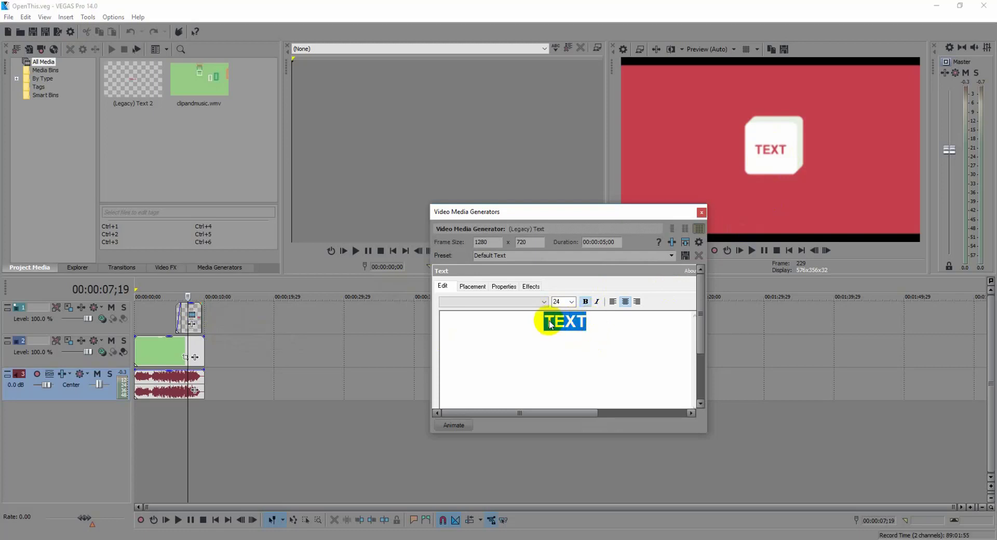
text(Xubila)
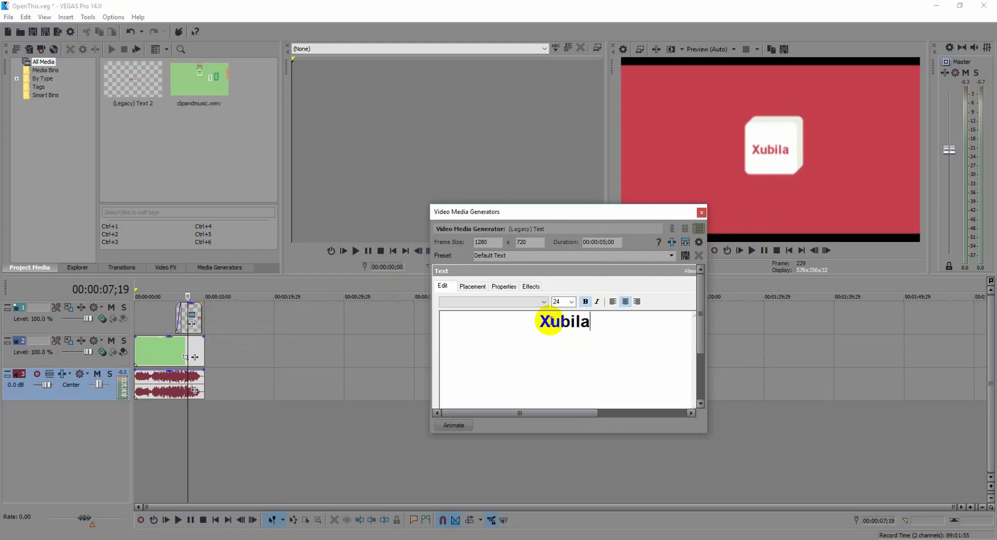
click(517, 302)
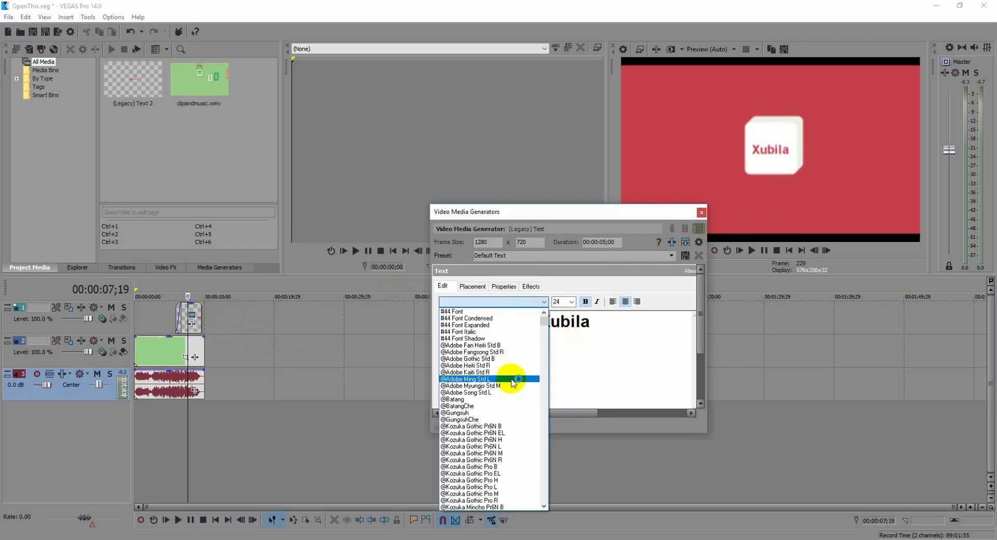
scroll(506, 389, down, 3)
scroll(498, 397, down, 6)
click(498, 399)
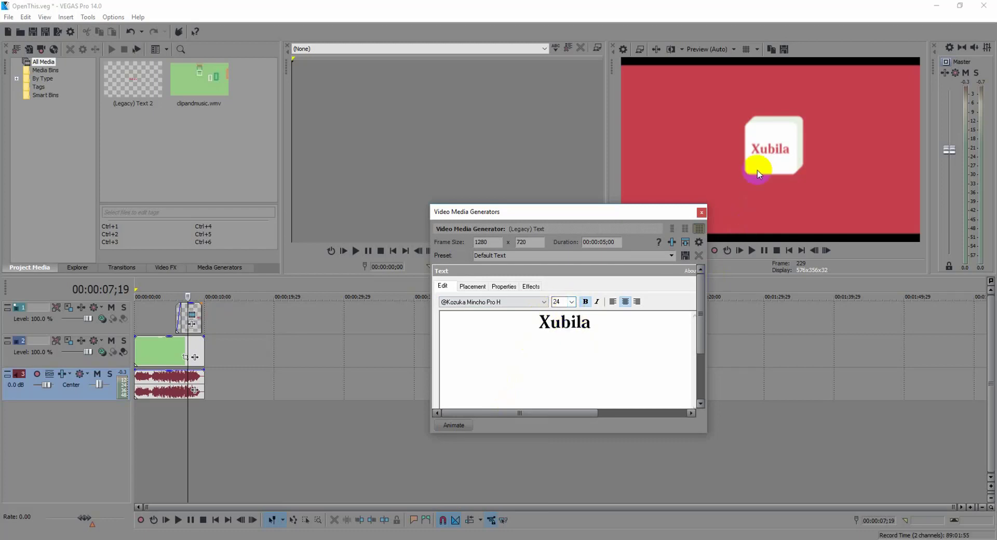
click(700, 213)
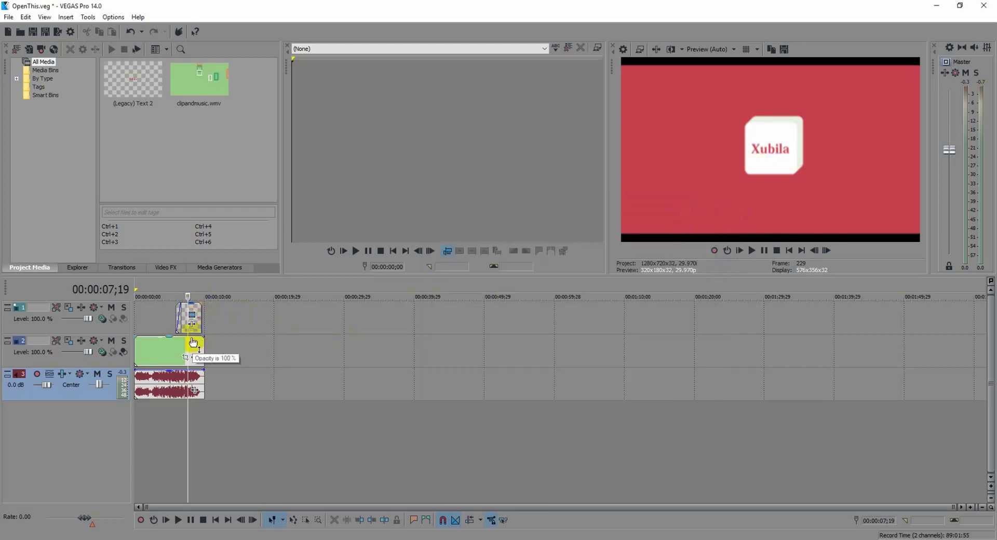
Play the preview from about 00:00:04;27 and pause it at the edited text.
drag(189, 344, 170, 347)
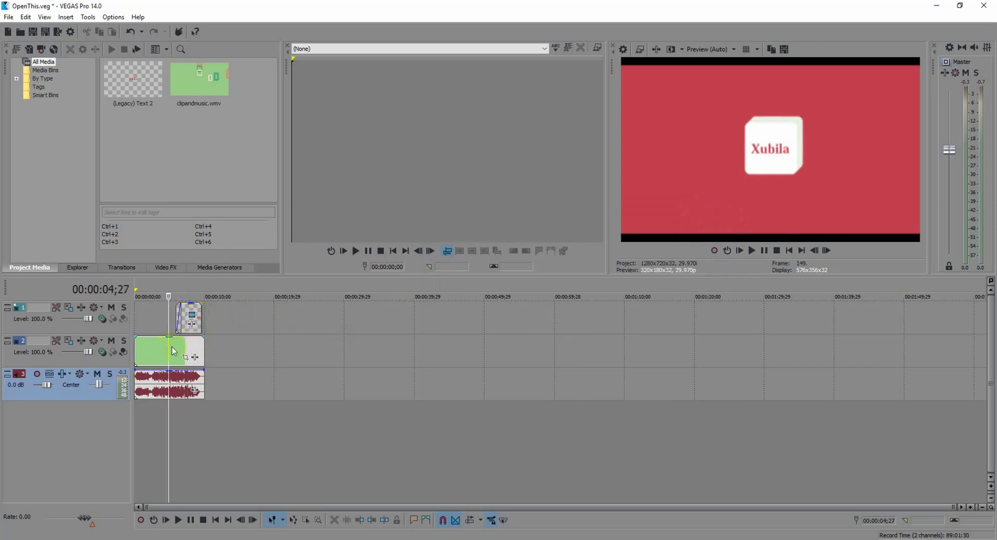
click(749, 250)
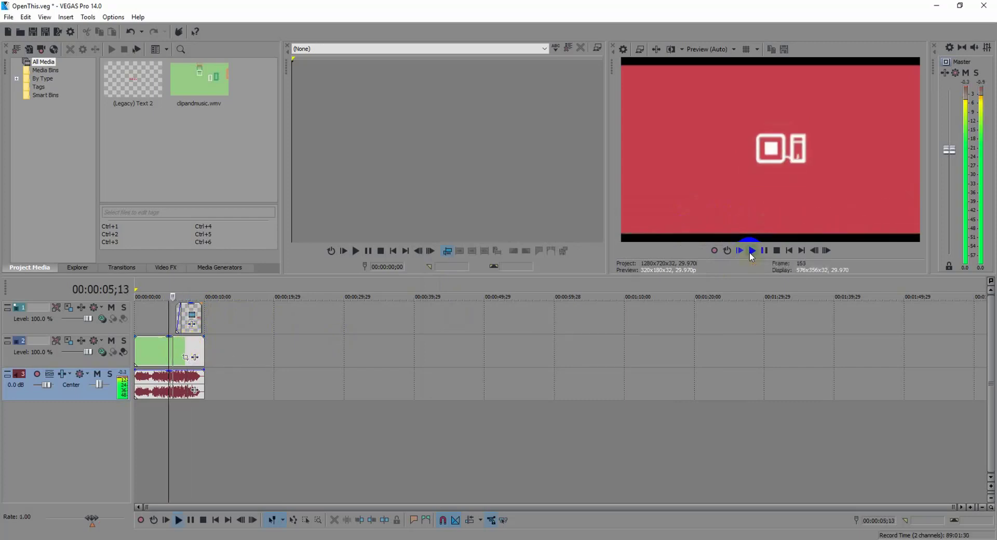
click(764, 251)
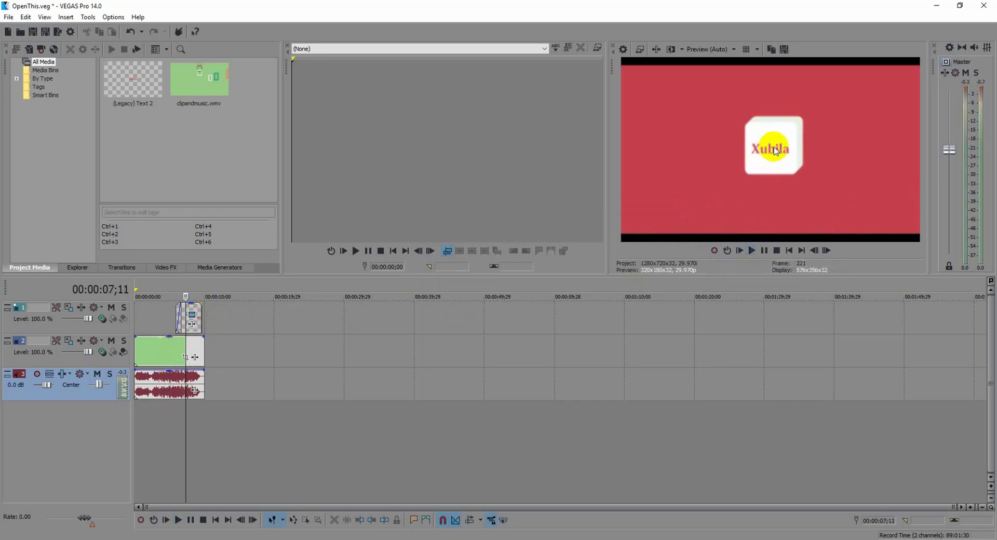
Render the project to the Desktop as OpenThis.wmv with the 8 Mbps HD 1080-30p template and open the output folder.
click(56, 32)
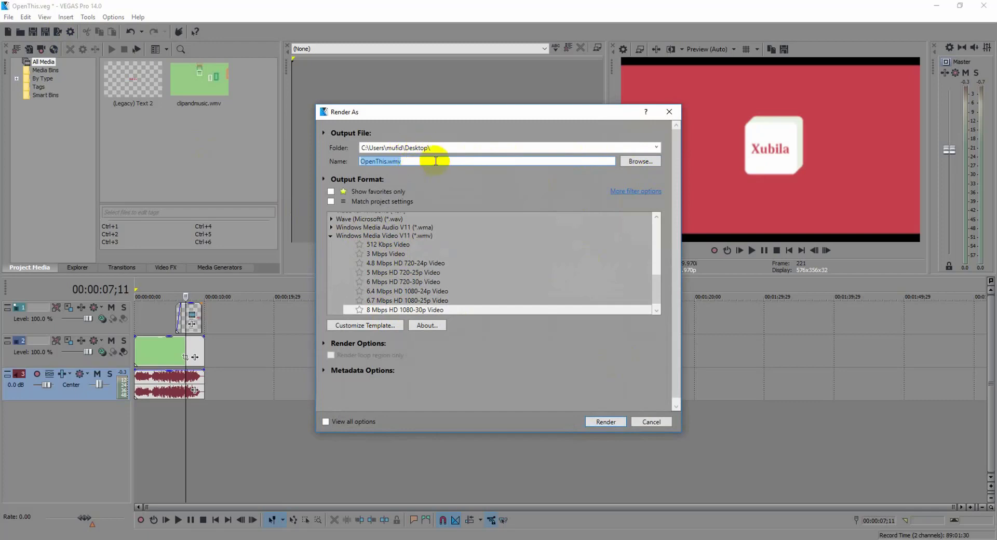
click(602, 422)
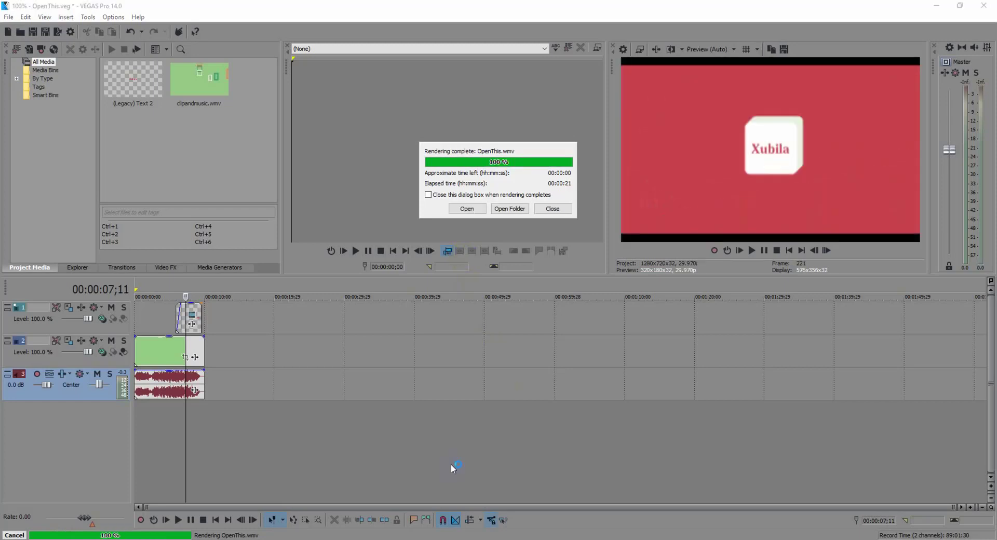
click(507, 213)
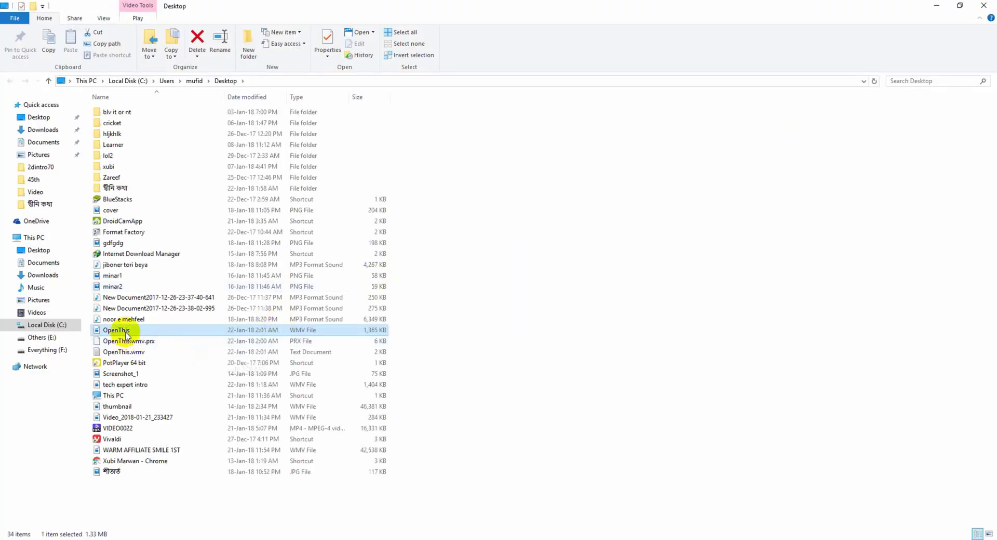
Play the rendered OpenThis video, pause it at the intro text, and close the player.
double_click(126, 331)
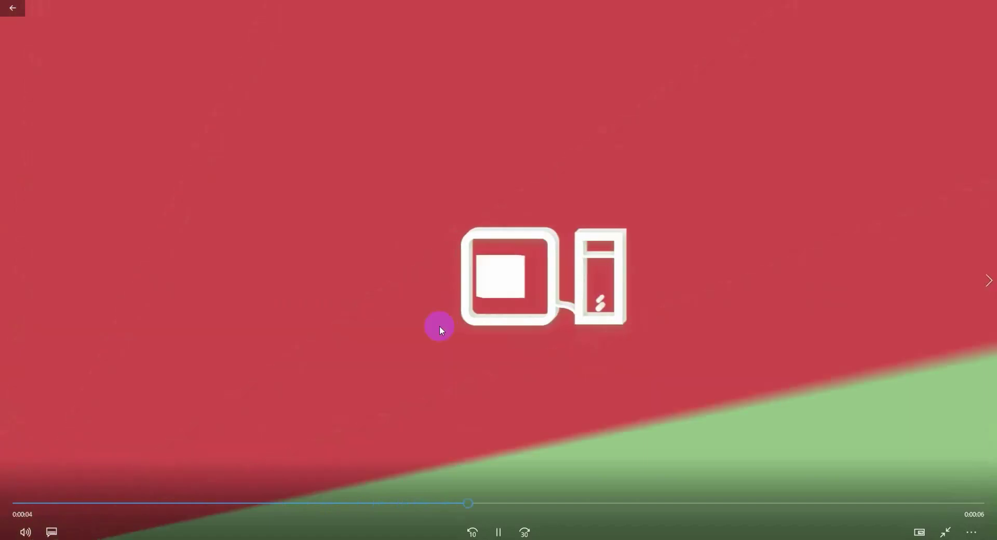
click(498, 532)
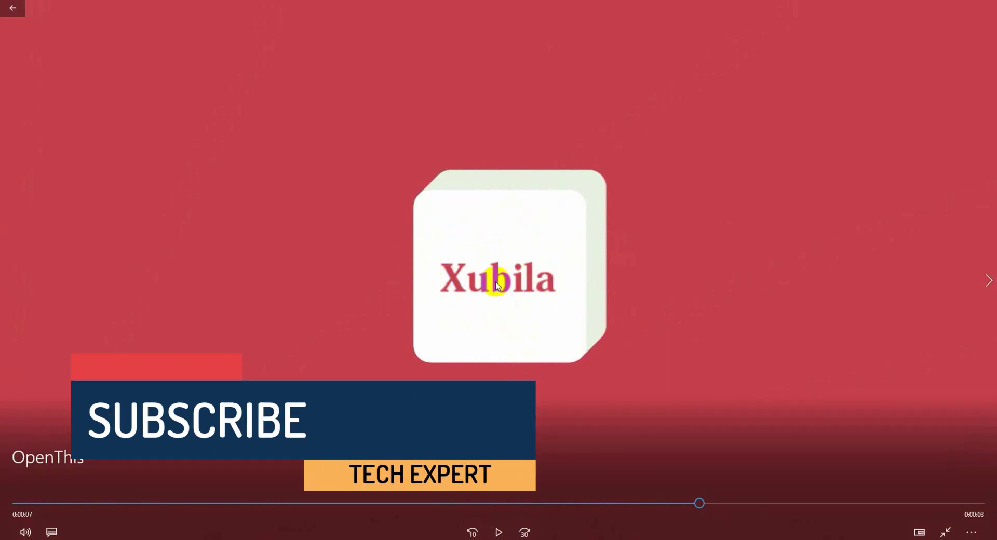
click(986, 8)
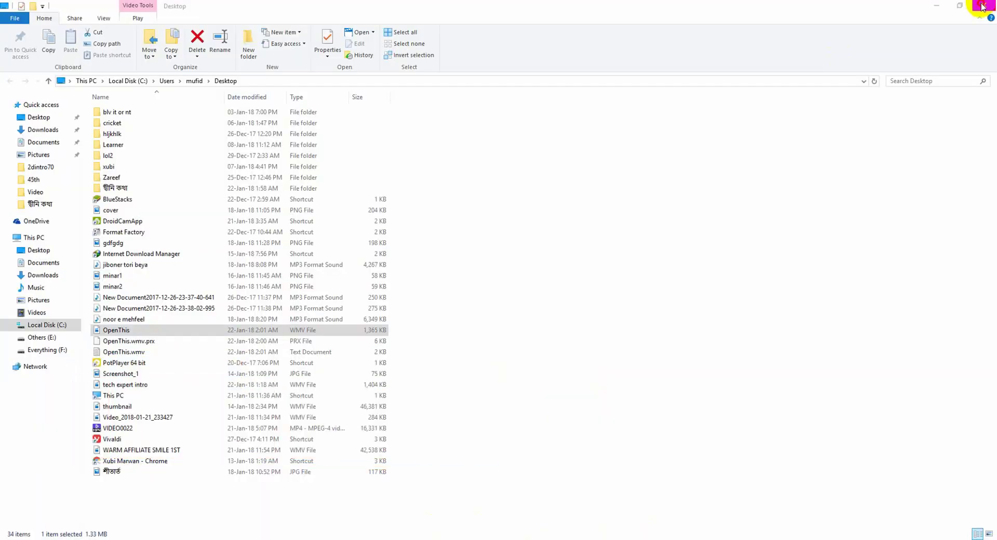
Close the Desktop folder window and the web browser to return to the VEGAS Pro project.
click(983, 6)
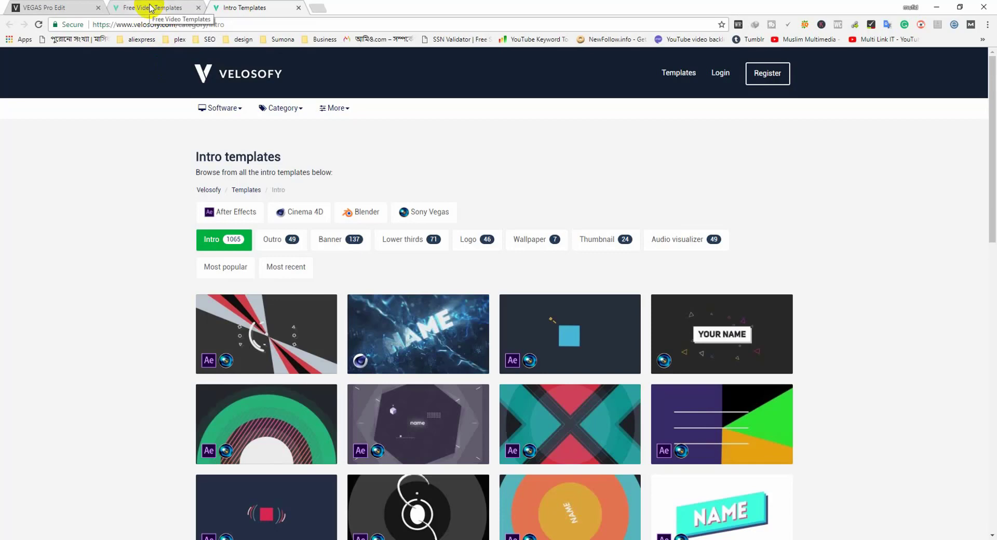
click(984, 8)
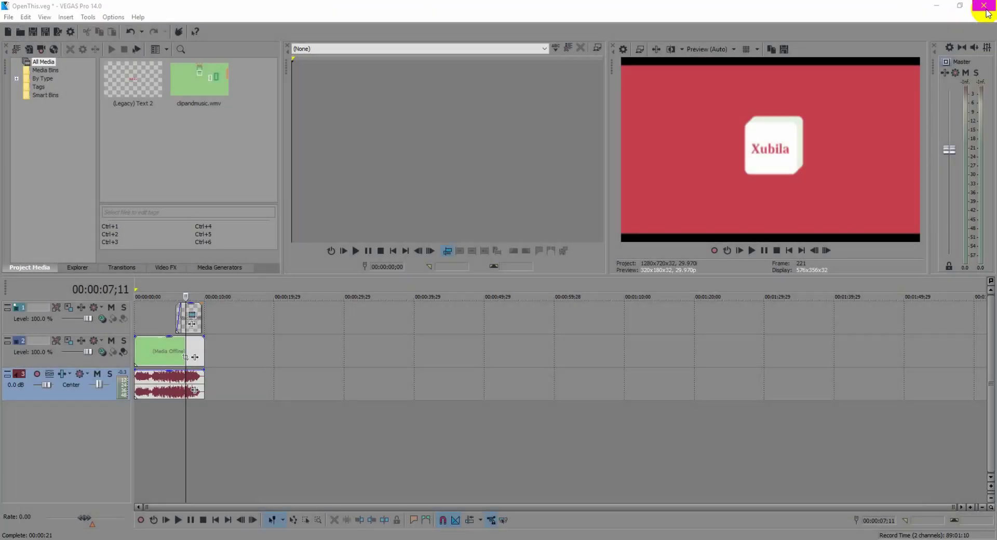